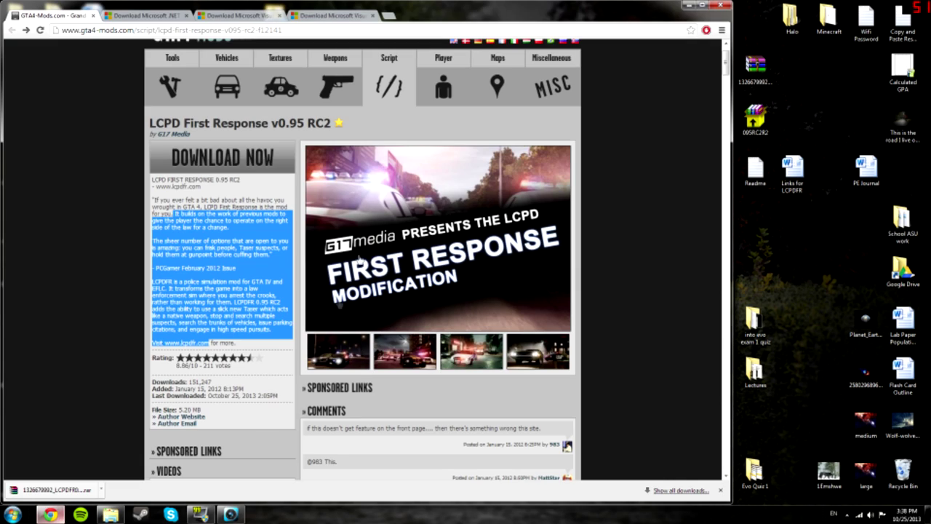
Read the title and description of the LCPD First Response v0.95 RC2 mod
click(228, 134)
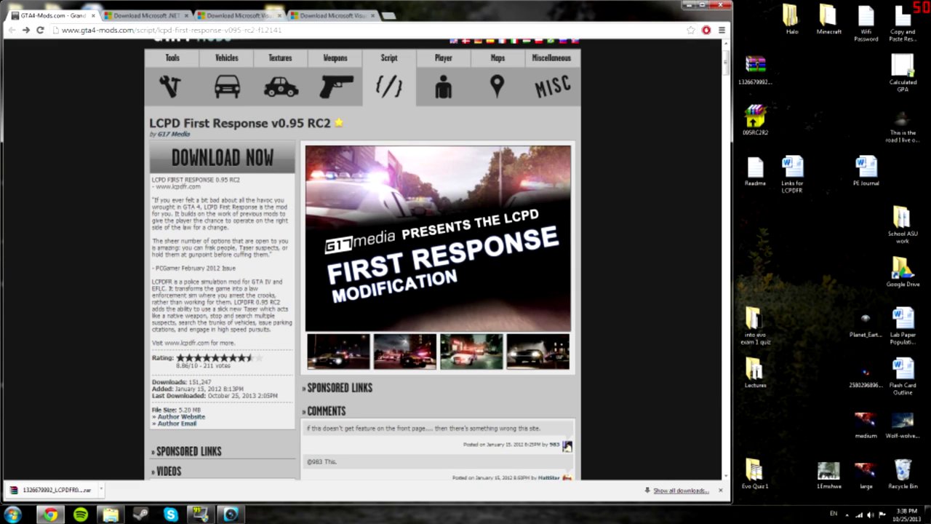
drag(149, 123, 287, 123)
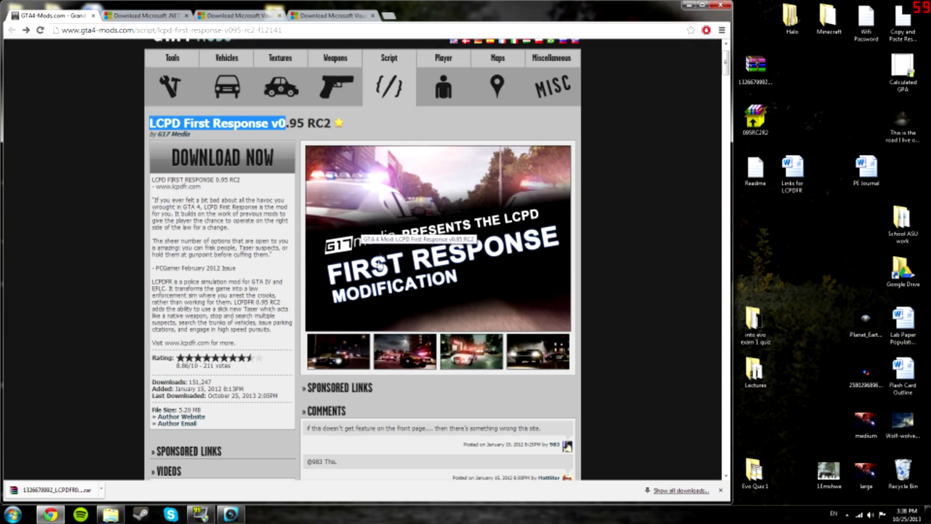
click(207, 195)
drag(149, 123, 332, 123)
click(327, 123)
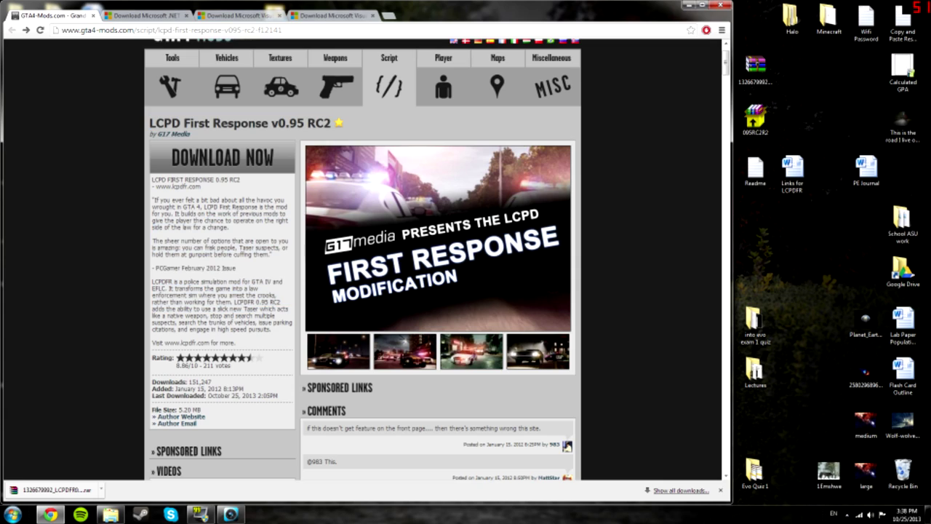
drag(153, 199, 294, 223)
click(240, 219)
drag(190, 207, 180, 220)
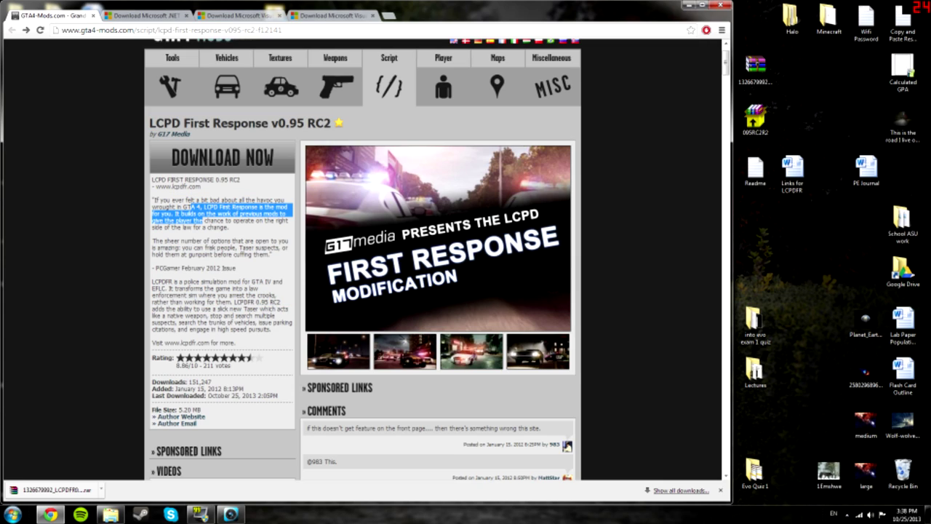
mouse_move(203, 221)
mouse_down()
mouse_move(168, 214)
mouse_move(284, 214)
mouse_move(195, 220)
mouse_up()
click(195, 221)
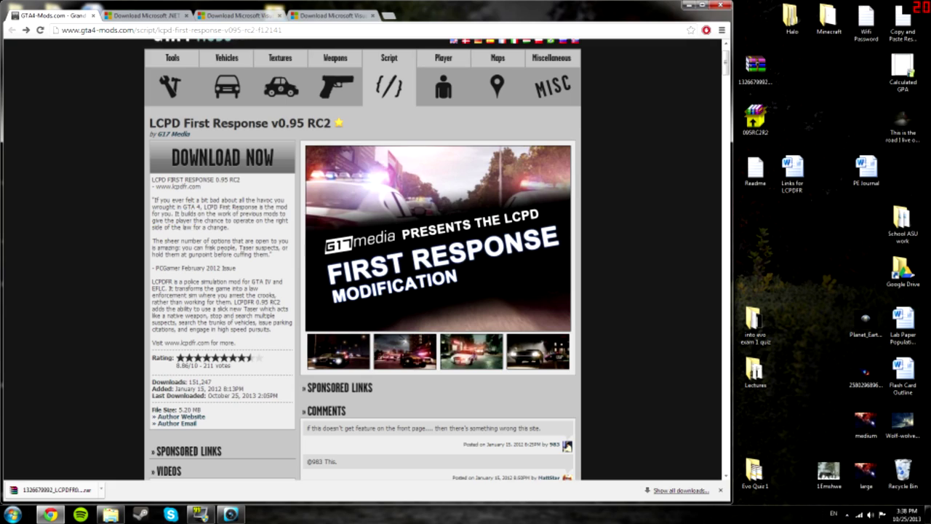
mouse_move(192, 227)
mouse_down()
mouse_move(184, 207)
mouse_move(195, 221)
mouse_up()
click(188, 214)
click(184, 207)
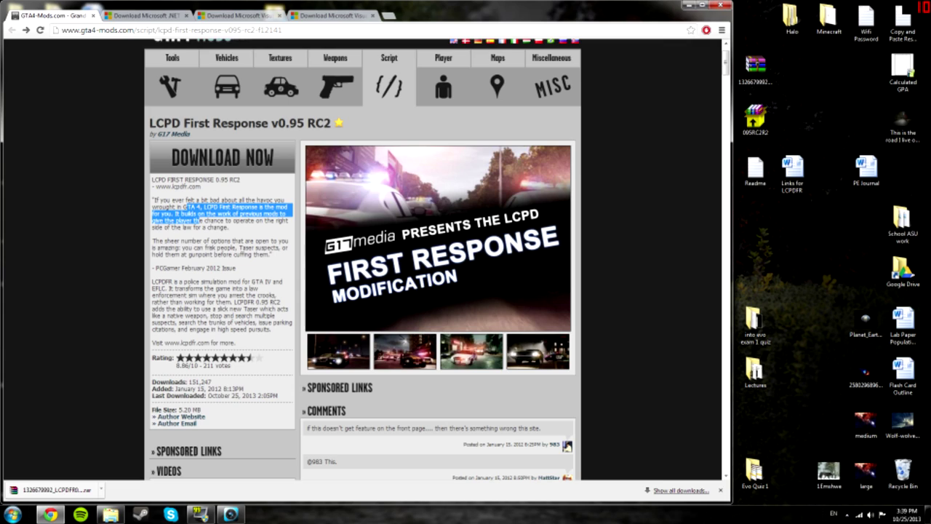
click(195, 220)
drag(184, 207, 156, 199)
click(195, 221)
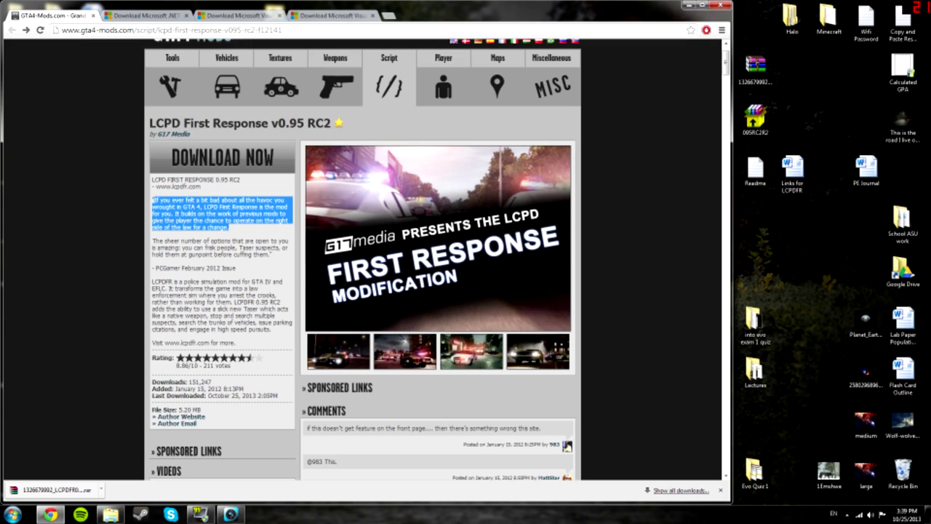
click(154, 200)
mouse_move(153, 203)
mouse_down()
mouse_move(241, 214)
mouse_move(227, 228)
mouse_move(240, 241)
mouse_move(232, 254)
mouse_move(274, 256)
mouse_move(153, 241)
mouse_move(152, 199)
mouse_up()
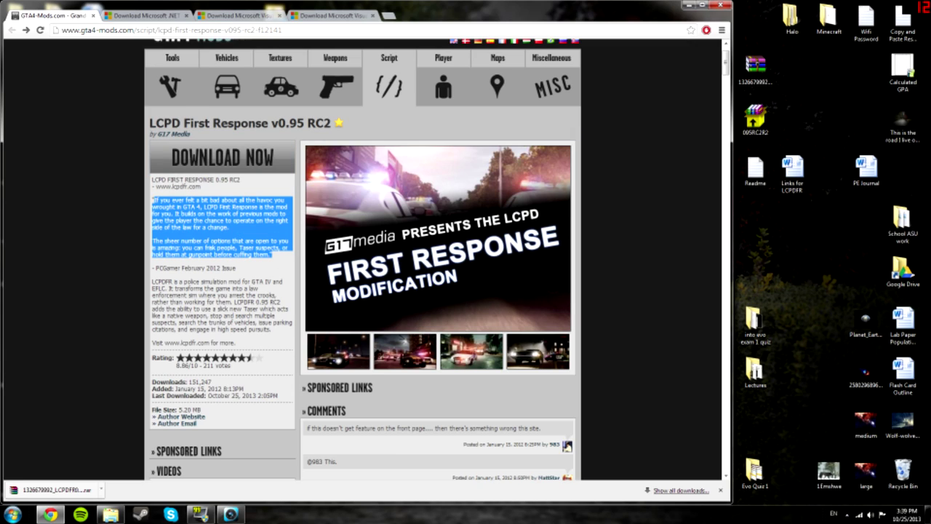
click(153, 203)
drag(153, 202, 292, 221)
click(291, 221)
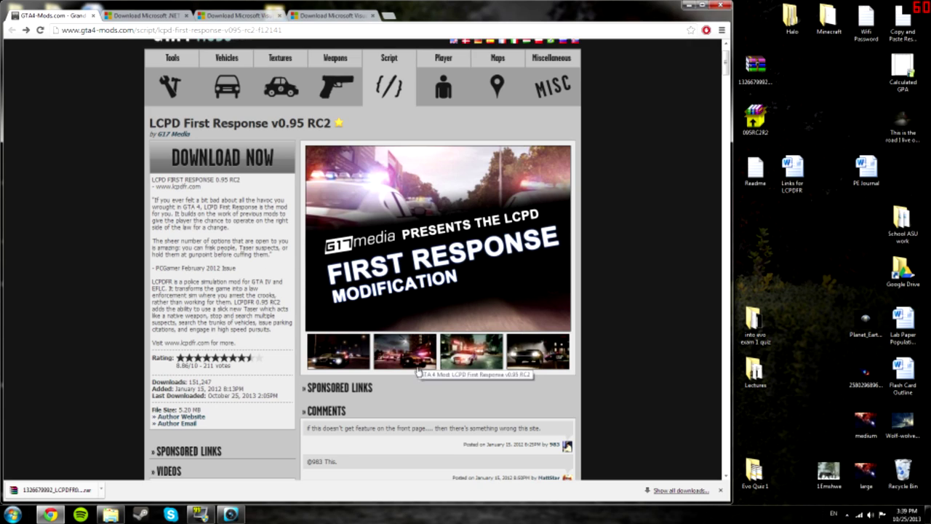
Look over the mod page's preview images, comments, web address and download section
scroll(407, 343, down, 2)
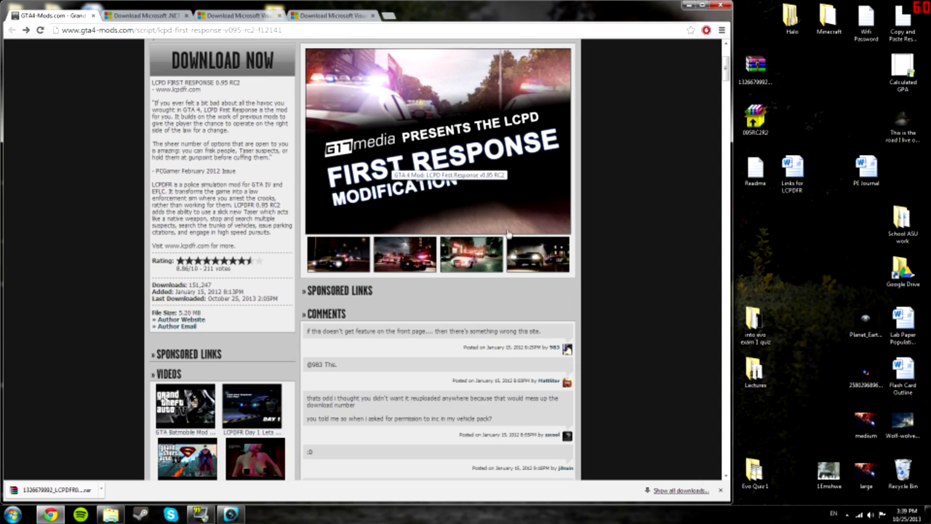
scroll(492, 282, up, 3)
scroll(412, 328, down, 1)
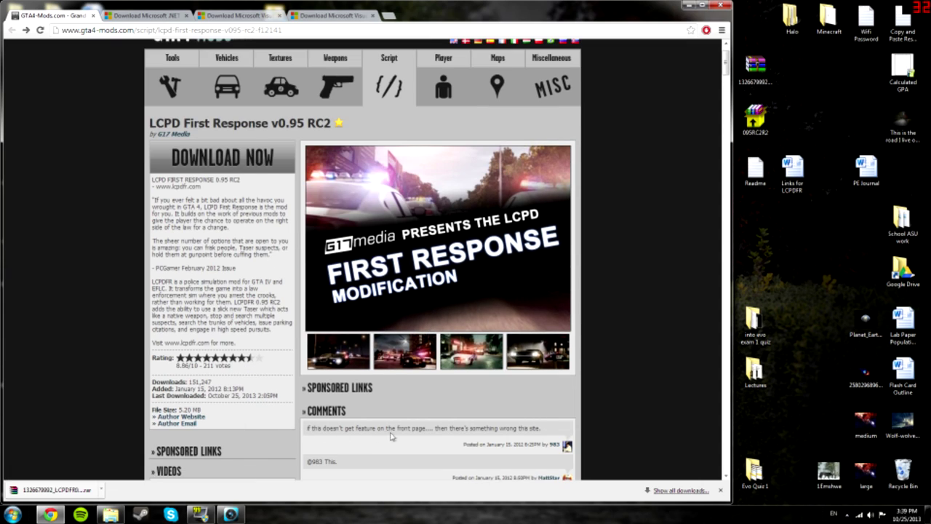
drag(535, 430, 483, 429)
right_click(483, 429)
click(427, 428)
mouse_move(427, 429)
mouse_down()
mouse_move(483, 429)
mouse_move(335, 428)
mouse_move(414, 429)
mouse_up()
drag(497, 429, 413, 429)
click(149, 252)
scroll(244, 285, up, 1)
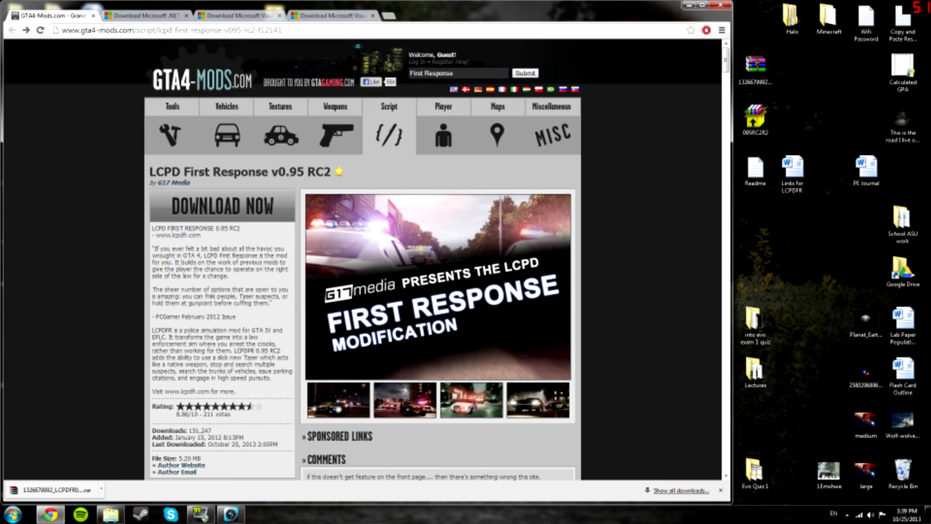
click(189, 30)
click(239, 317)
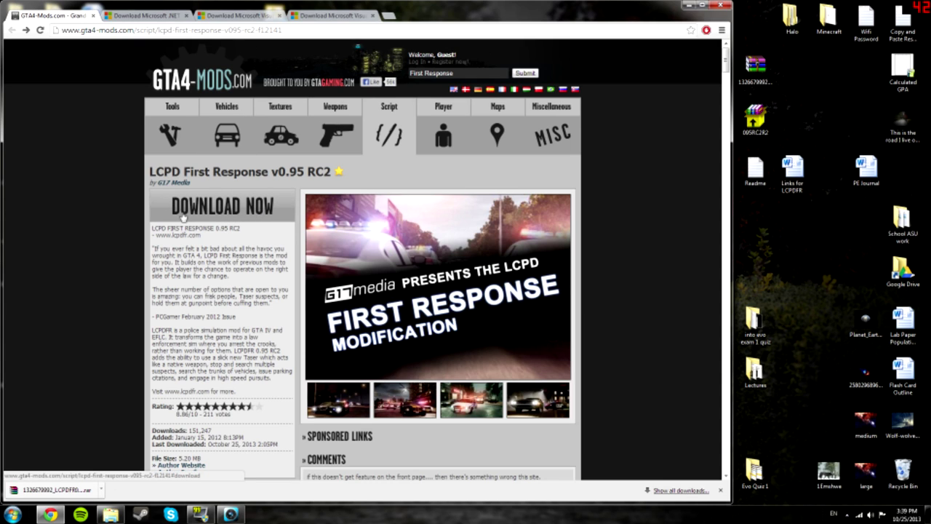
scroll(247, 217, down, 3)
scroll(243, 244, up, 3)
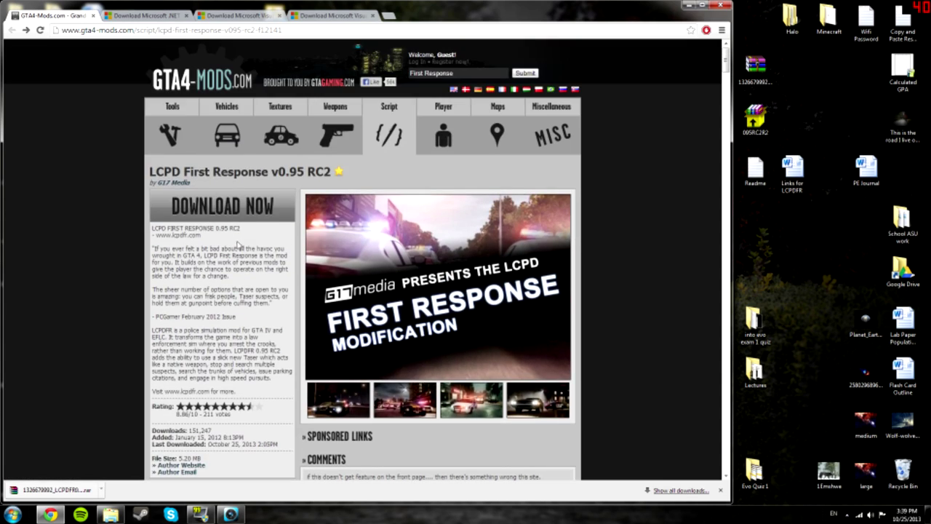
scroll(243, 245, down, 3)
scroll(415, 255, up, 3)
Put the downloaded LCPDFR archive on the desktop and open it in WinRAR to view its contents
drag(53, 492, 759, 82)
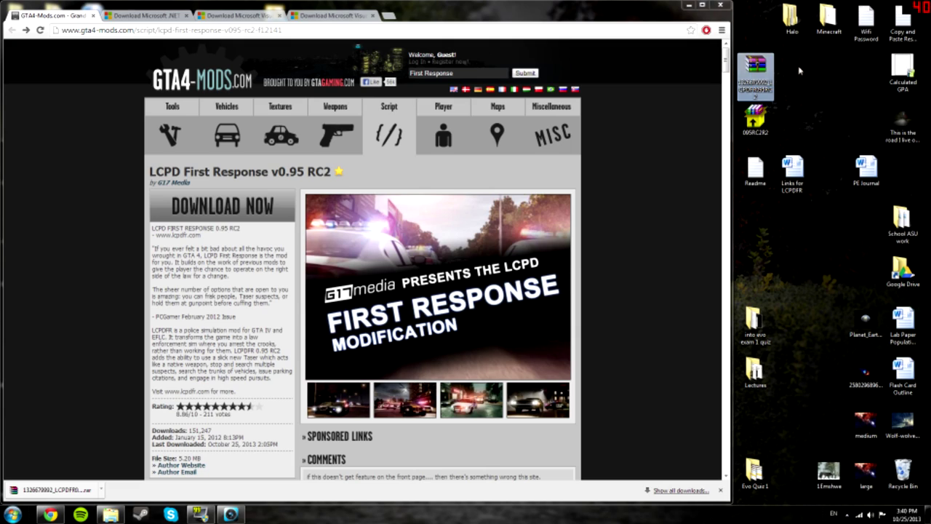
drag(792, 89, 798, 56)
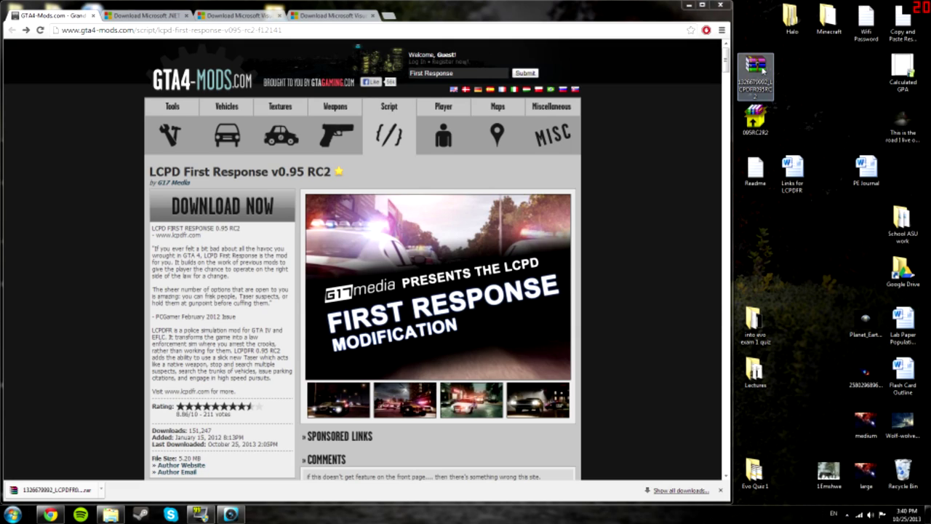
double_click(757, 65)
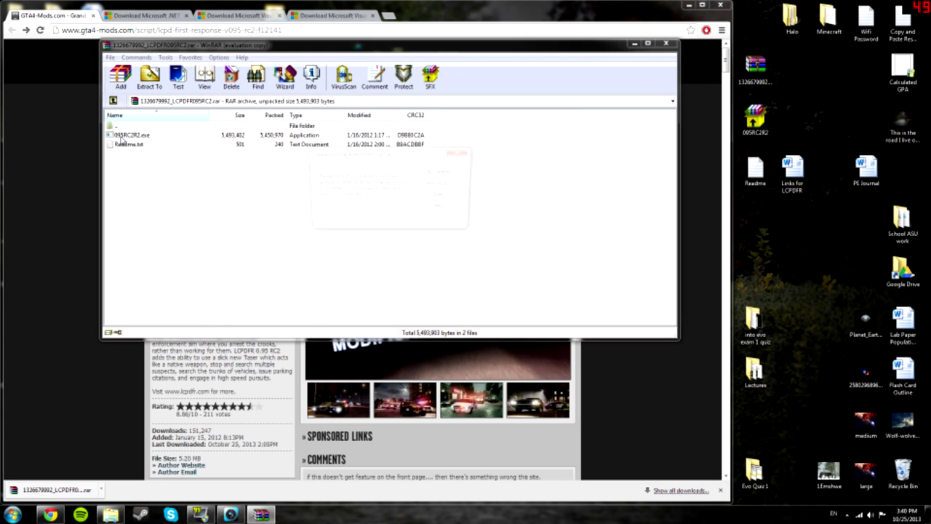
click(458, 152)
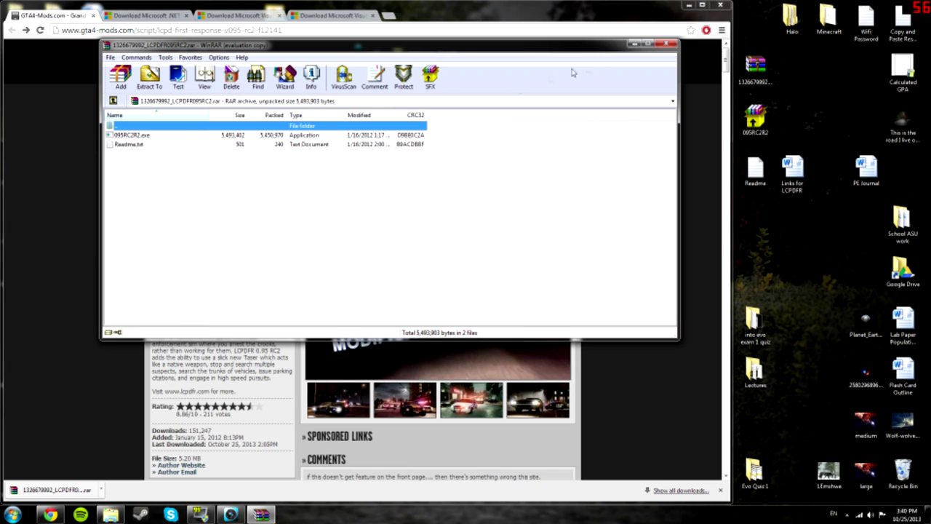
click(665, 44)
Extract the LCPDFR archive's files directly onto the desktop
right_click(753, 67)
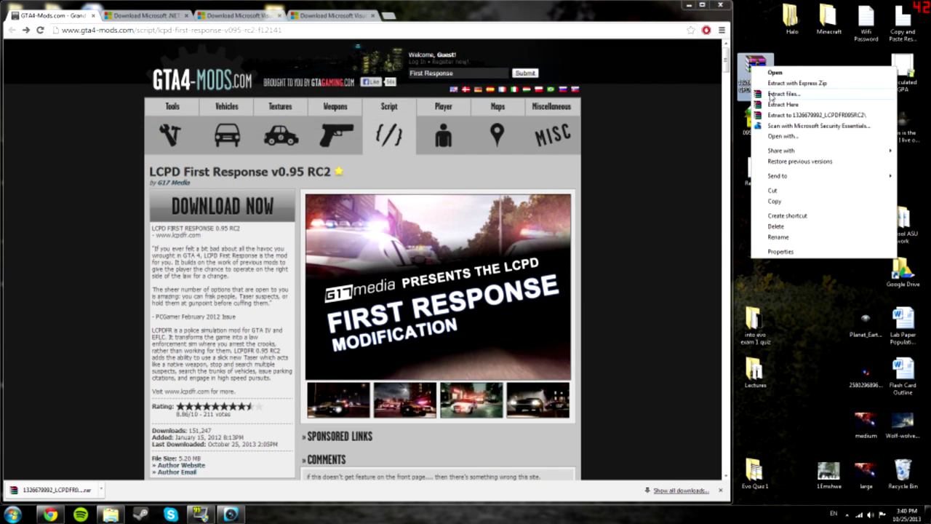
click(783, 104)
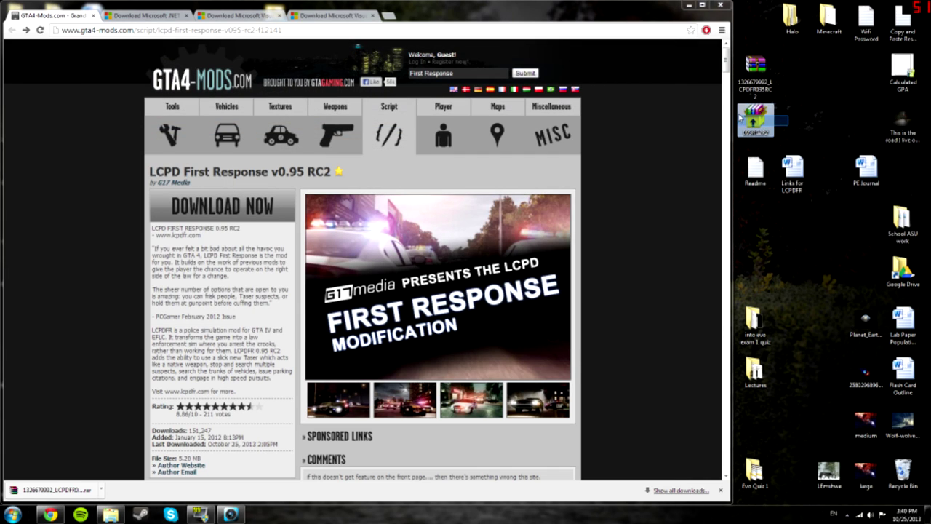
Run the 095RC2R2 installer, advance to the system compatibility check and move the setup wizard clear of the mod's download section
click(759, 169)
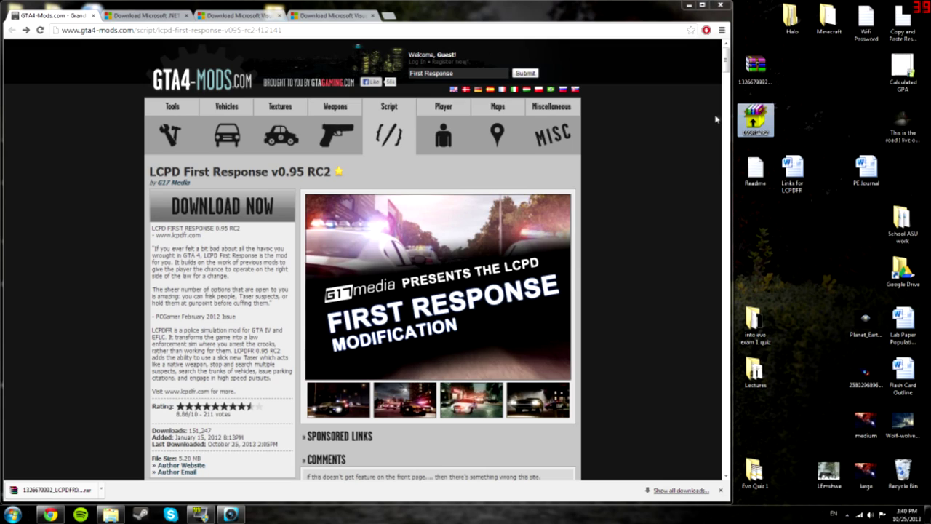
click(756, 118)
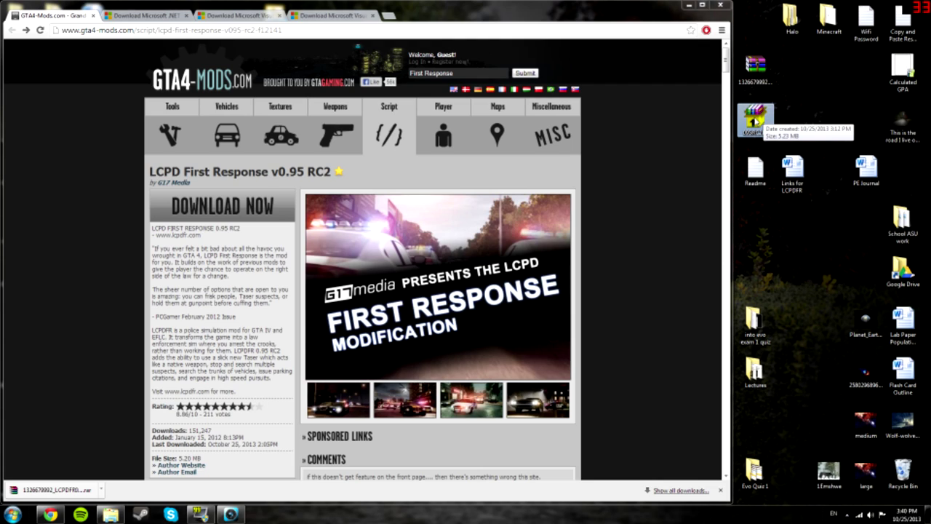
click(794, 115)
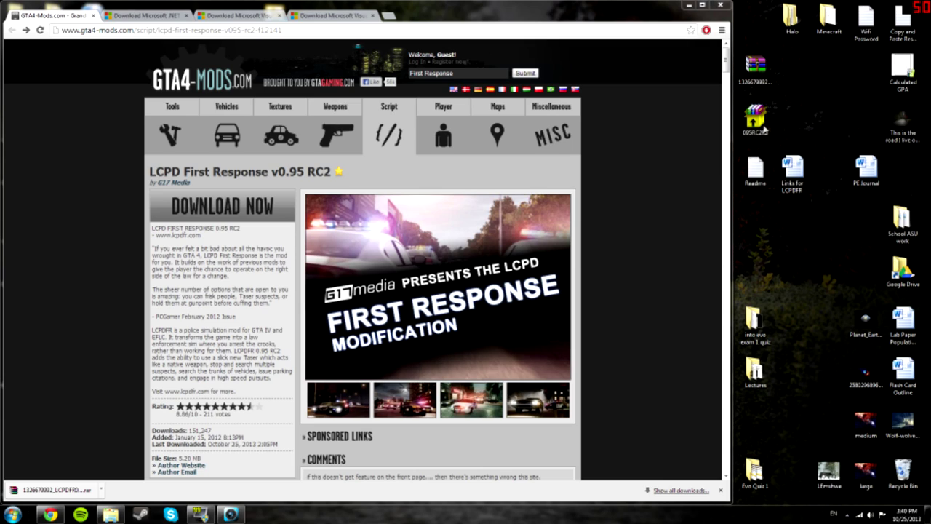
click(753, 123)
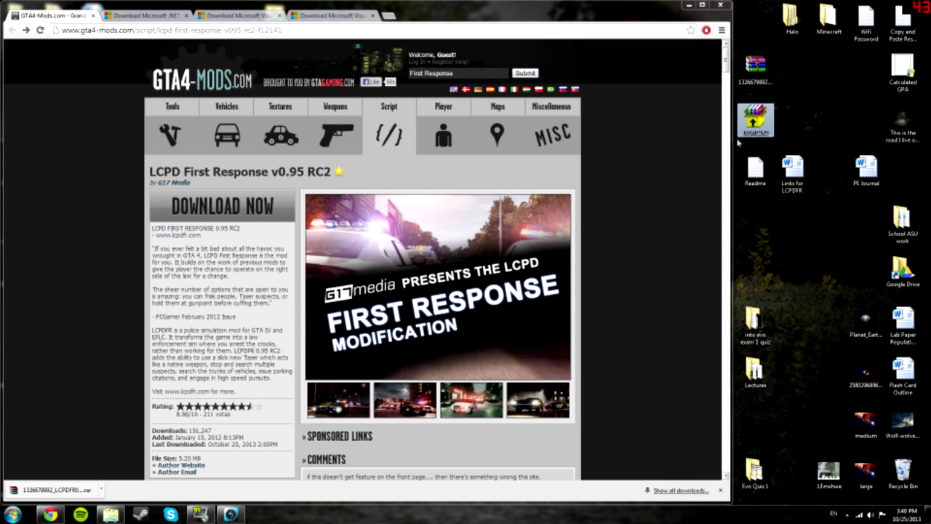
double_click(752, 123)
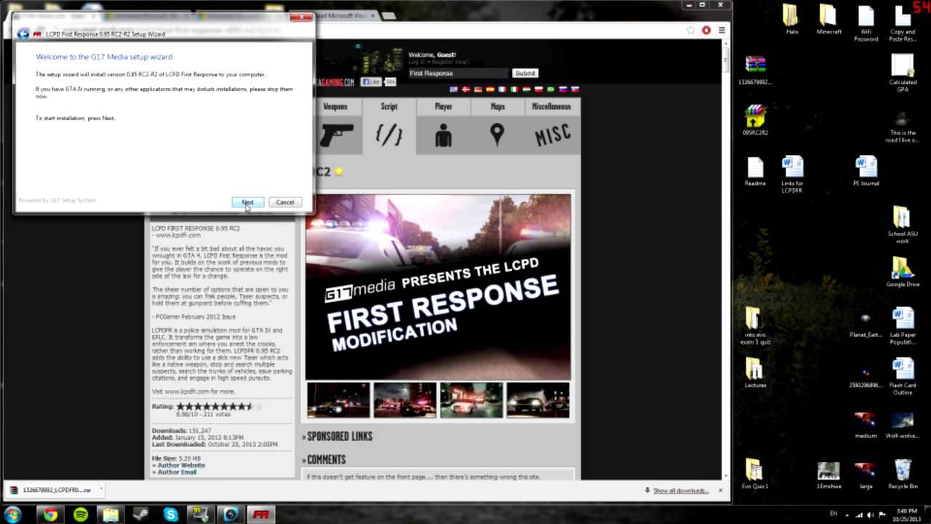
click(248, 206)
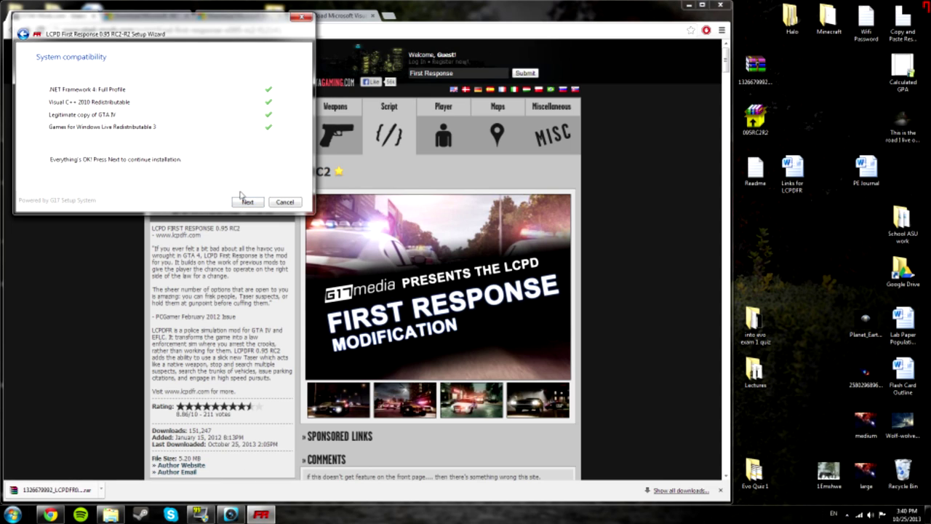
drag(162, 27, 526, 131)
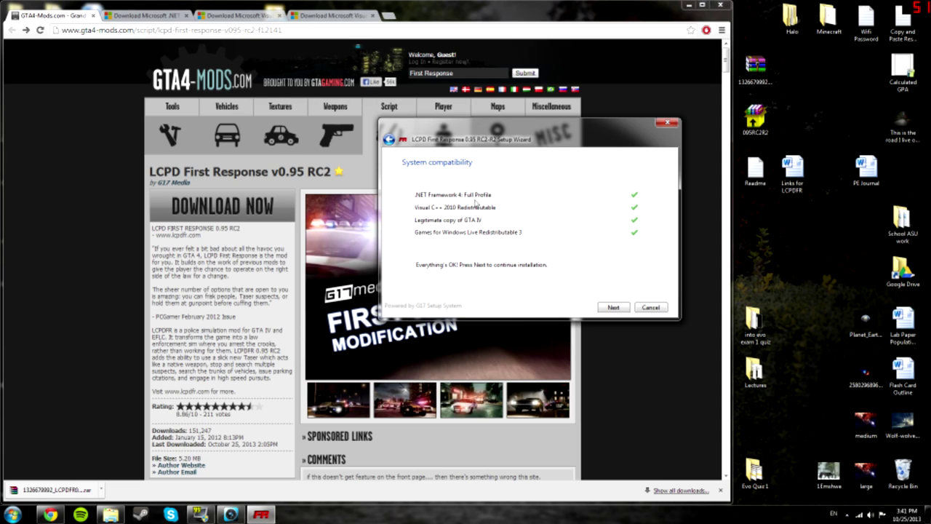
View the Microsoft .NET Framework 4 (Standalone Installer) download page and check its language choices
click(145, 15)
key(ctrl+l)
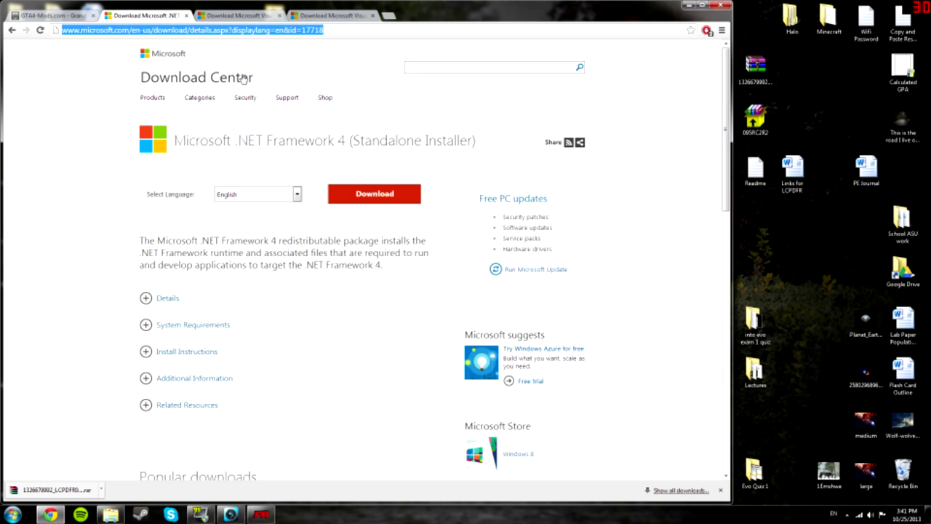
click(269, 30)
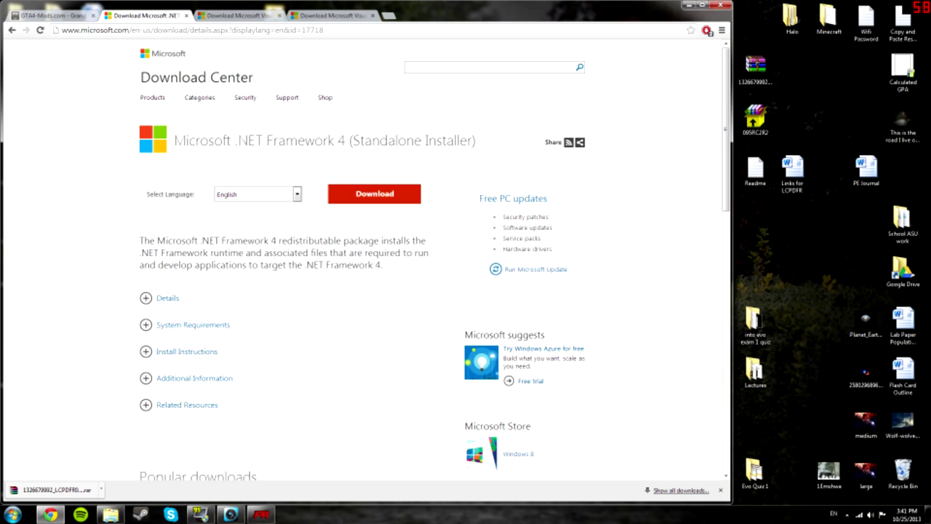
drag(174, 141, 477, 142)
click(266, 195)
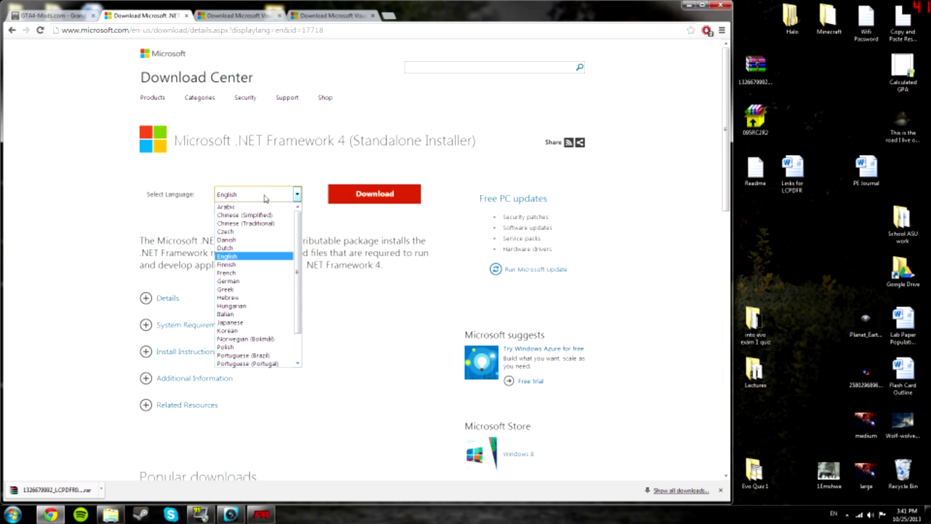
click(266, 195)
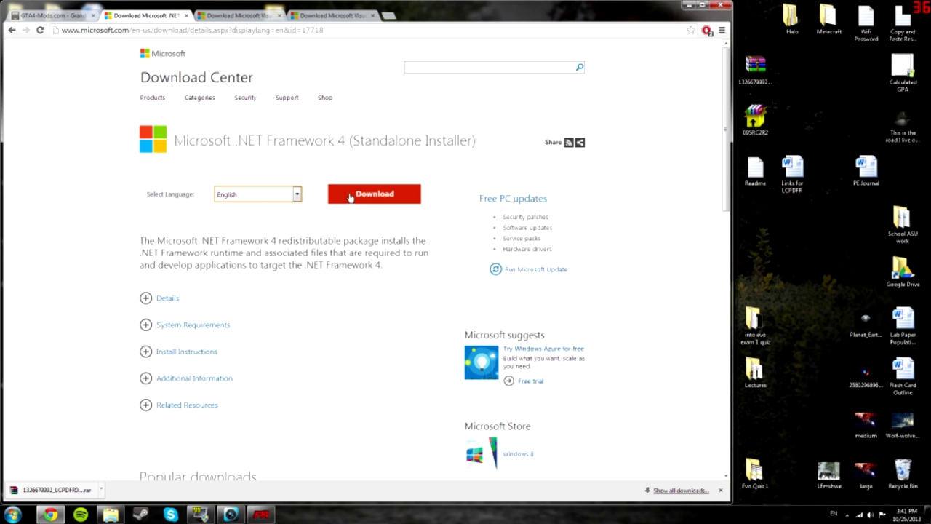
Check the installer's compatibility list and compare the x86 and x64 download pages for the Visual C++ 2010 Redistributable Package
click(269, 514)
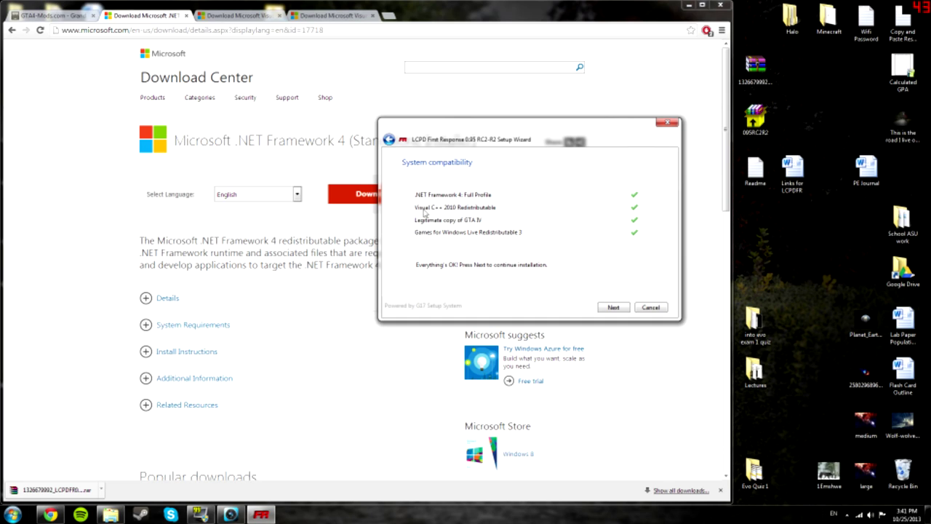
click(201, 22)
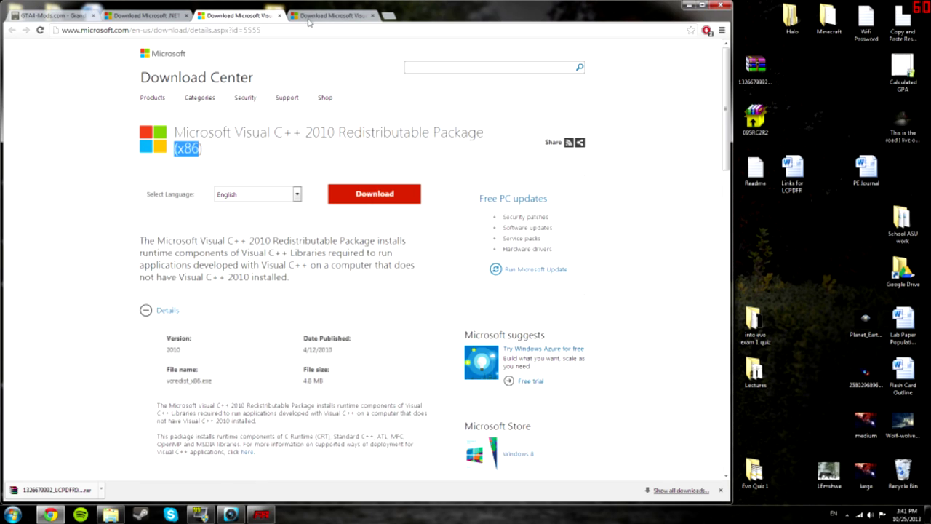
click(313, 18)
click(250, 16)
click(315, 18)
click(247, 17)
drag(216, 154, 174, 149)
click(168, 207)
double_click(186, 148)
click(330, 15)
drag(174, 148, 202, 148)
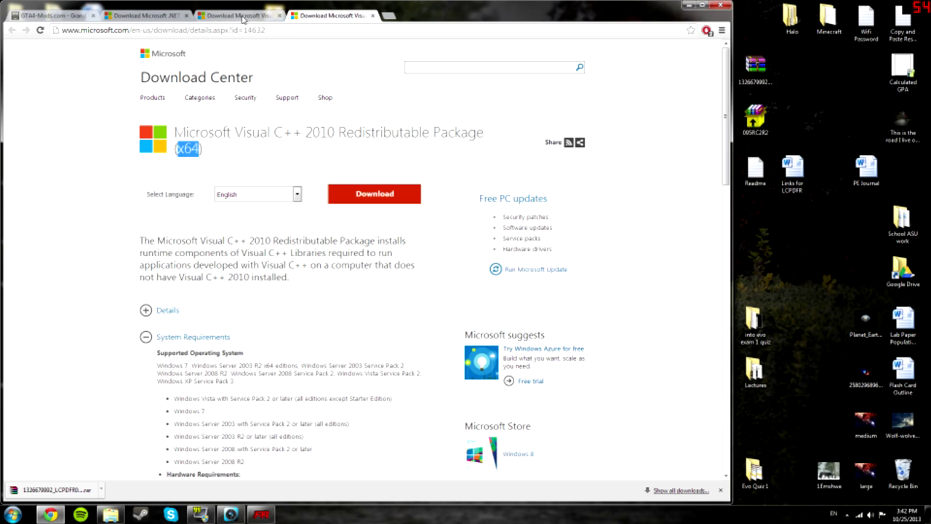
click(240, 15)
drag(175, 148, 202, 148)
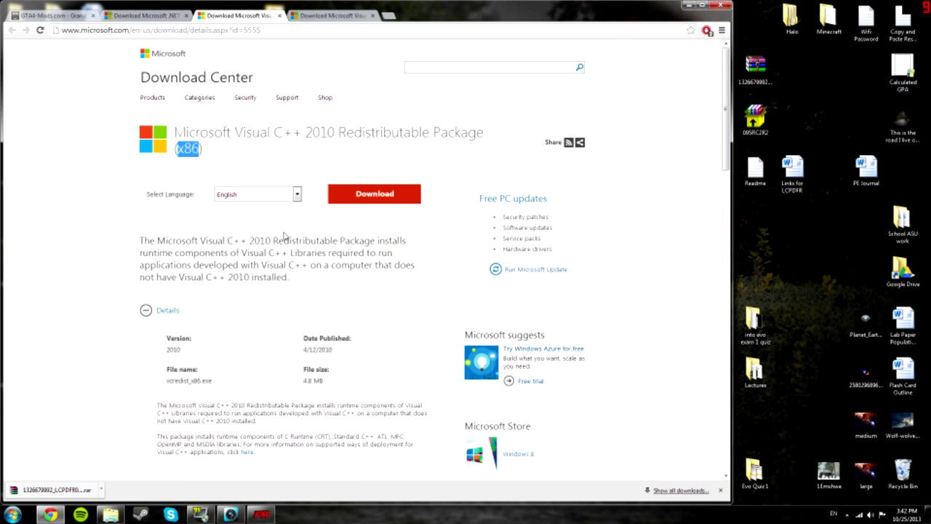
Check the C: drive for the Program Files and Program Files (x86) folders, then compare the x64 and x86 Visual C++ 2010 download pages
click(110, 514)
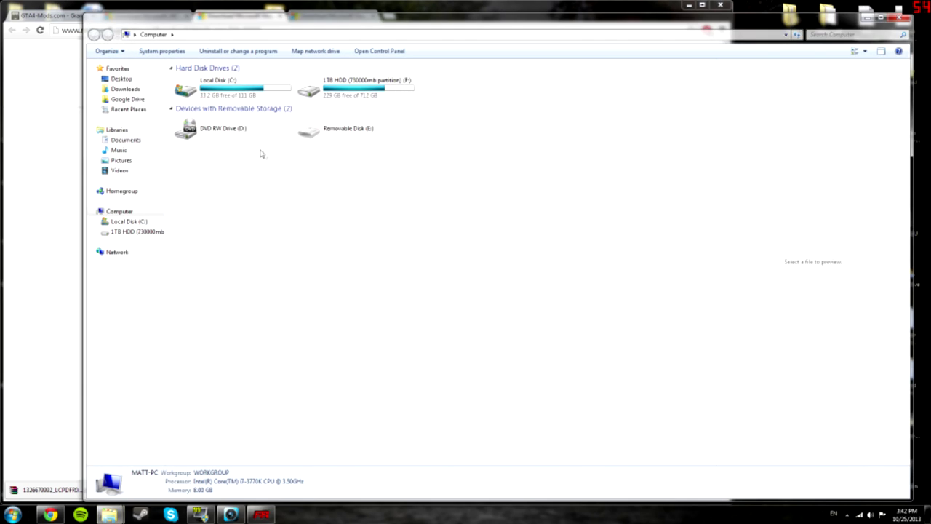
click(123, 221)
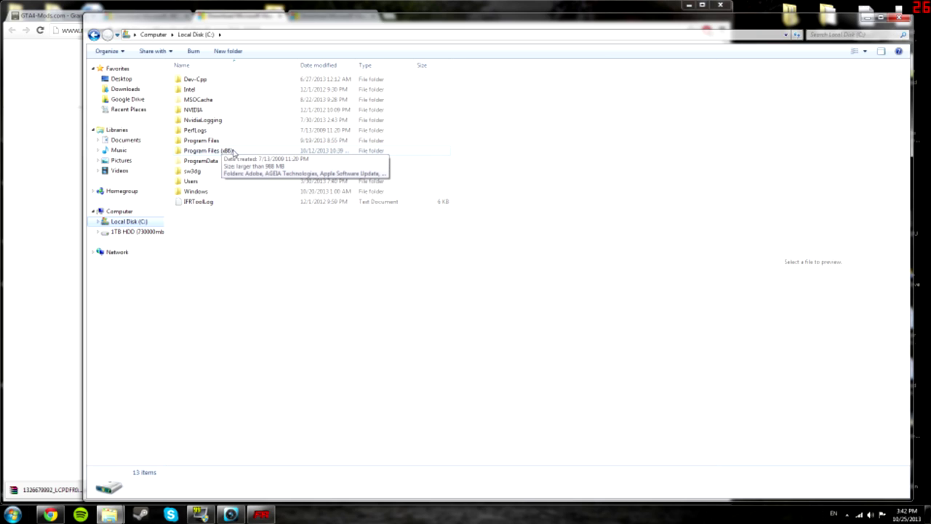
click(228, 141)
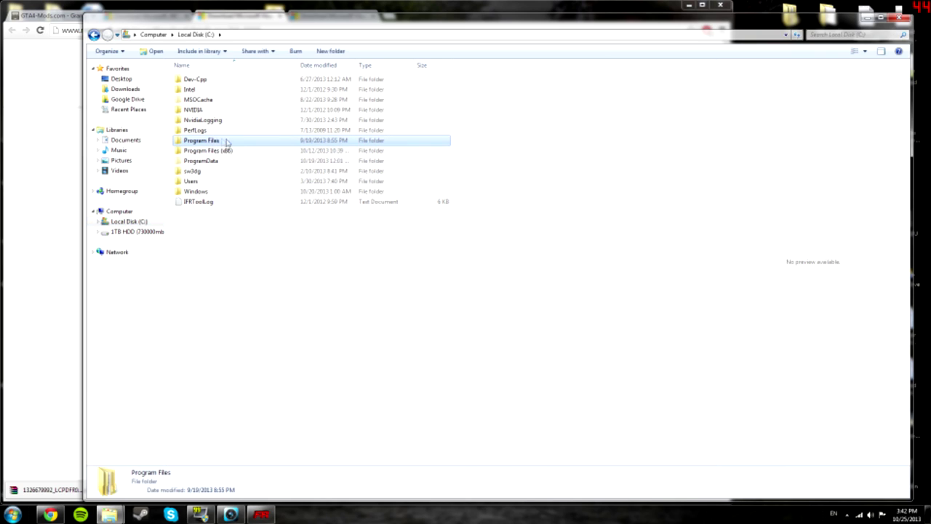
click(228, 151)
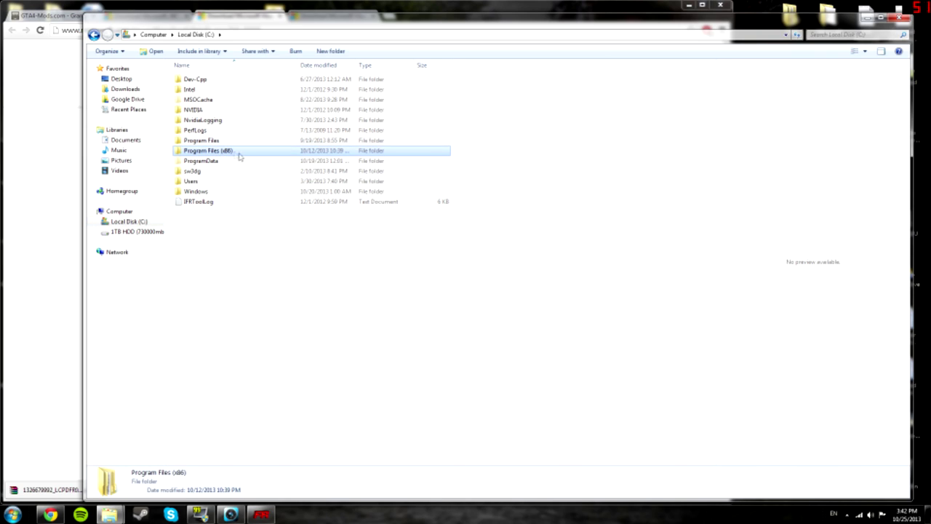
click(901, 16)
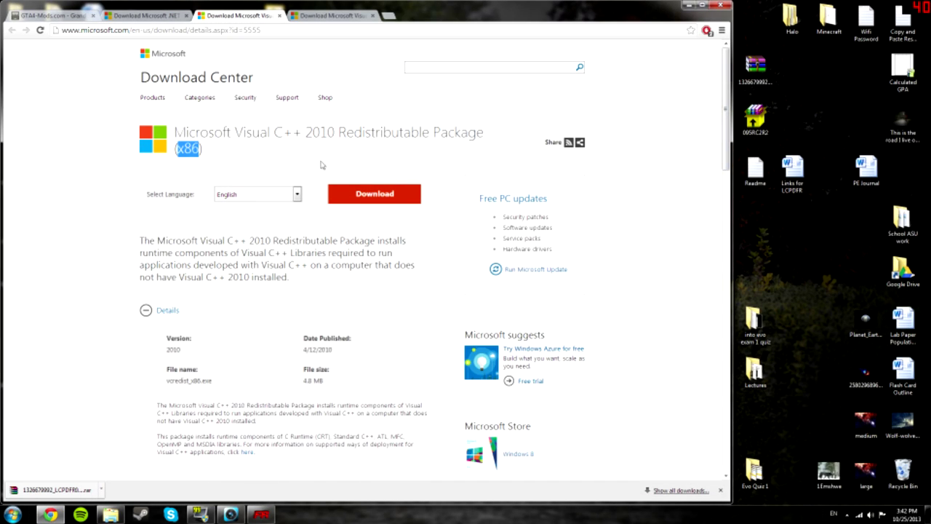
click(314, 15)
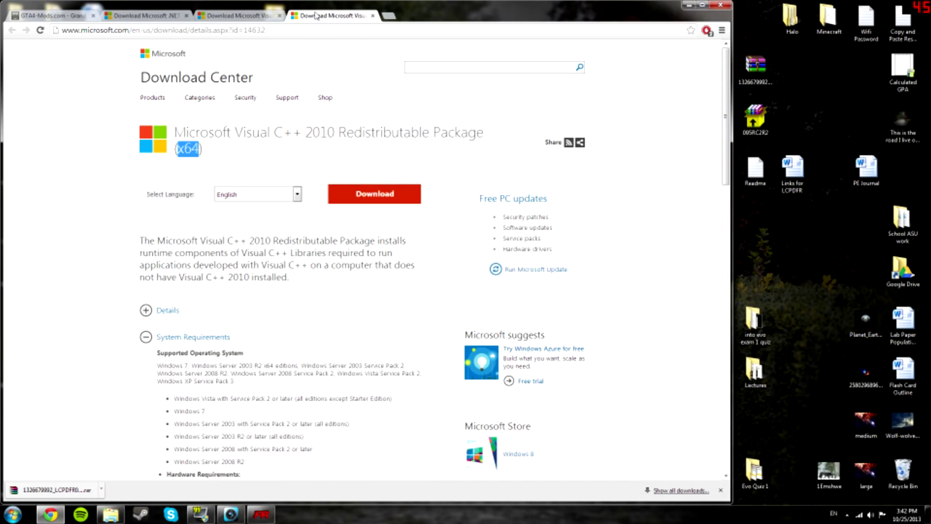
click(241, 15)
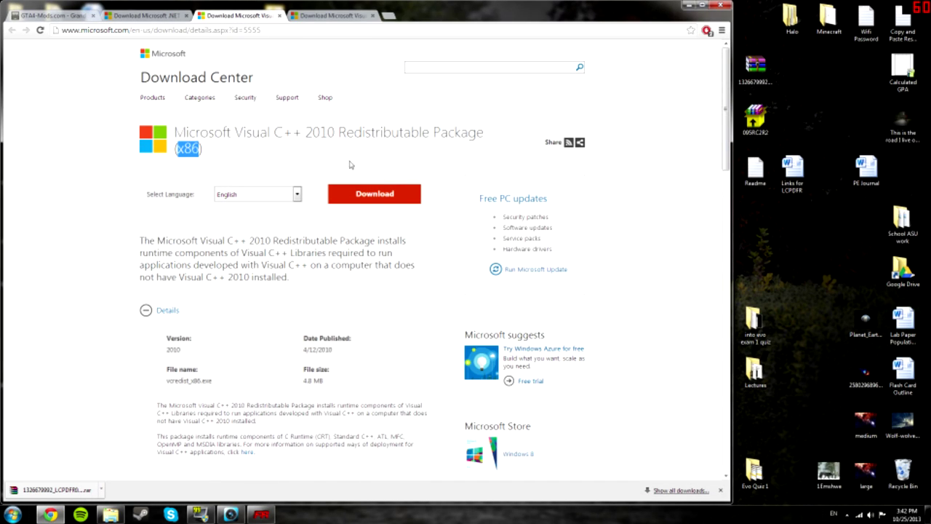
Continue the LCPD First Response setup past the compatibility check and accept the automatically detected Steam GTA IV folder as destination
click(260, 514)
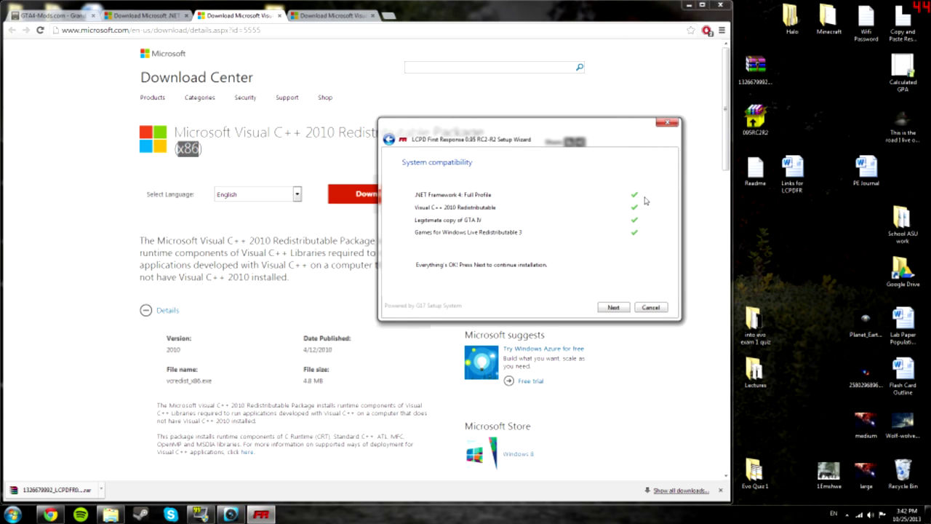
click(613, 308)
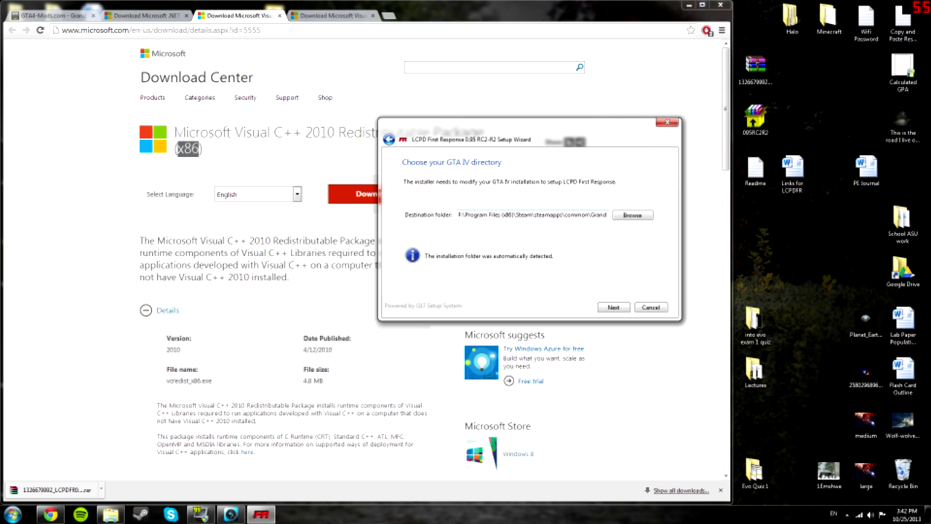
drag(464, 215, 603, 215)
click(553, 214)
drag(460, 215, 572, 215)
click(613, 307)
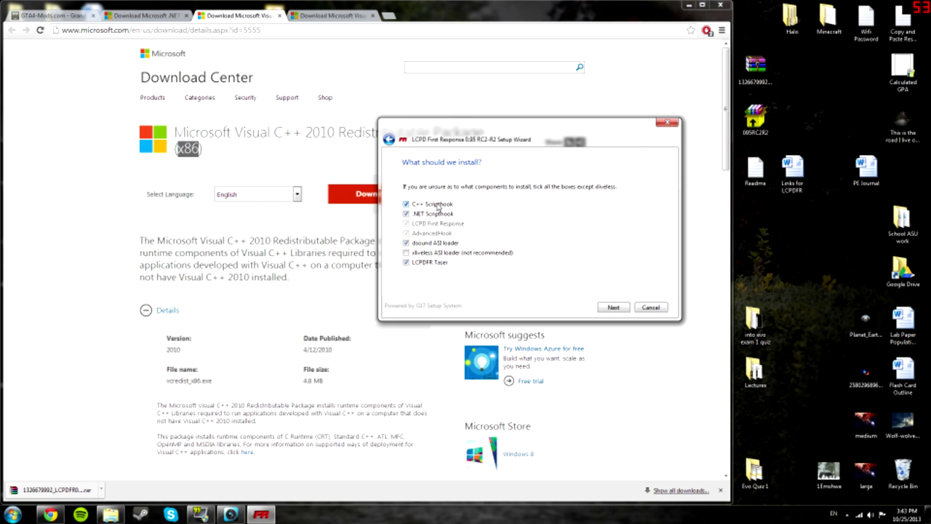
Exclude C++ Scripthook, .NET Scripthook and both ASI loaders from the installation, keep LCPDFR Taser selected and confirm the components
click(406, 243)
click(406, 214)
click(406, 205)
click(406, 206)
click(406, 214)
click(406, 253)
click(609, 309)
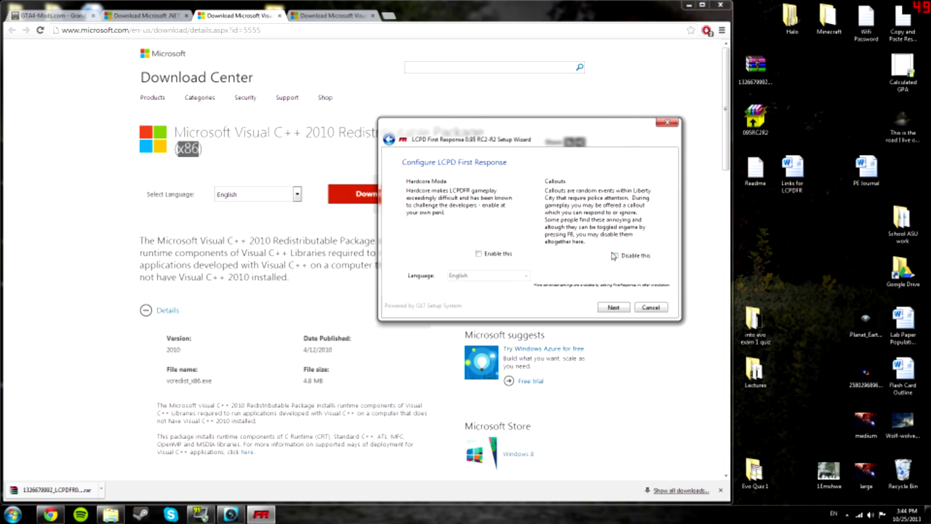
Keep Hardcore Mode off and callouts enabled without linking an lcpdfr.com account, and review the installation summary
click(599, 305)
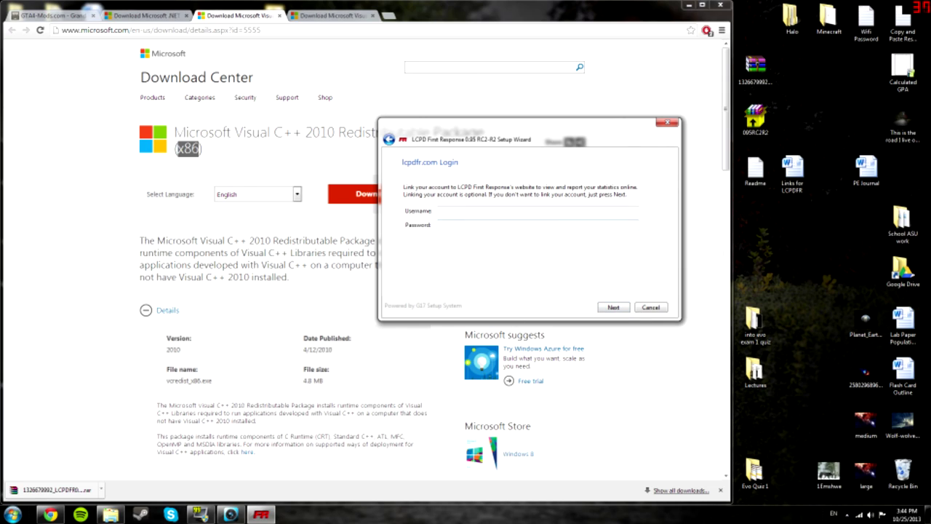
click(617, 309)
drag(455, 263, 405, 204)
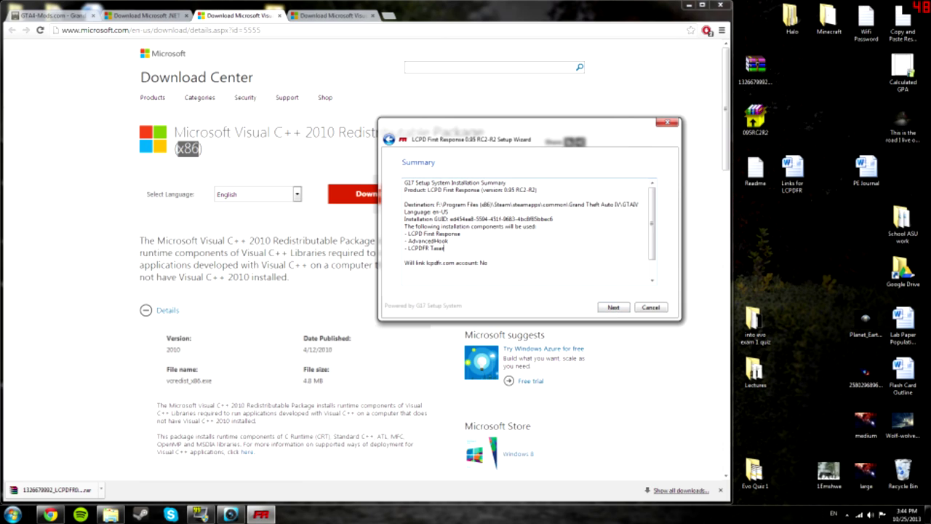
drag(489, 263, 431, 183)
scroll(582, 233, down, 1)
click(583, 212)
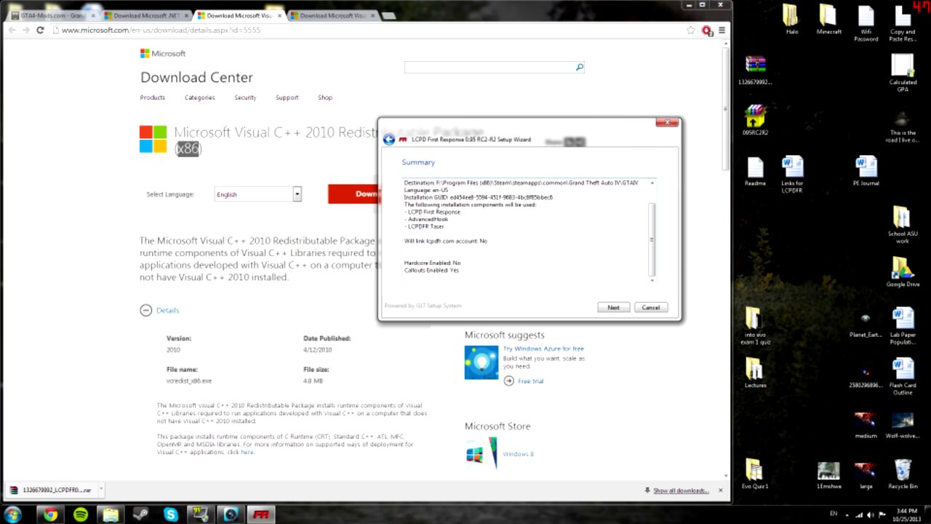
Install LCPD First Response, overwriting the existing FirstResponse.ini configuration, and finish the setup wizard
click(613, 306)
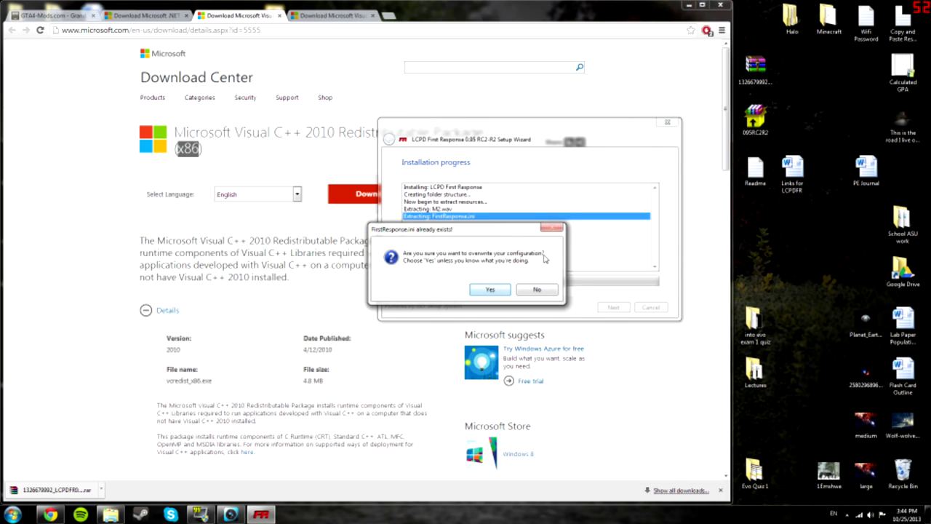
click(489, 291)
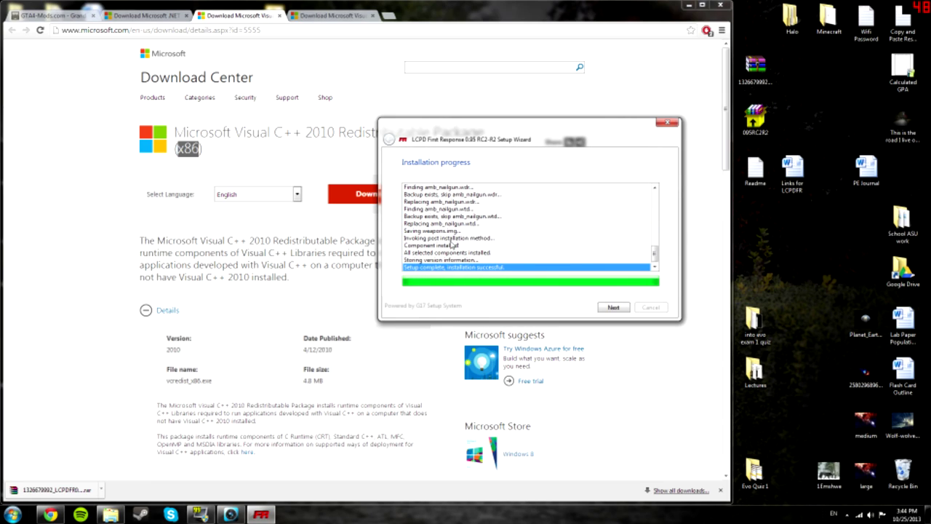
click(615, 307)
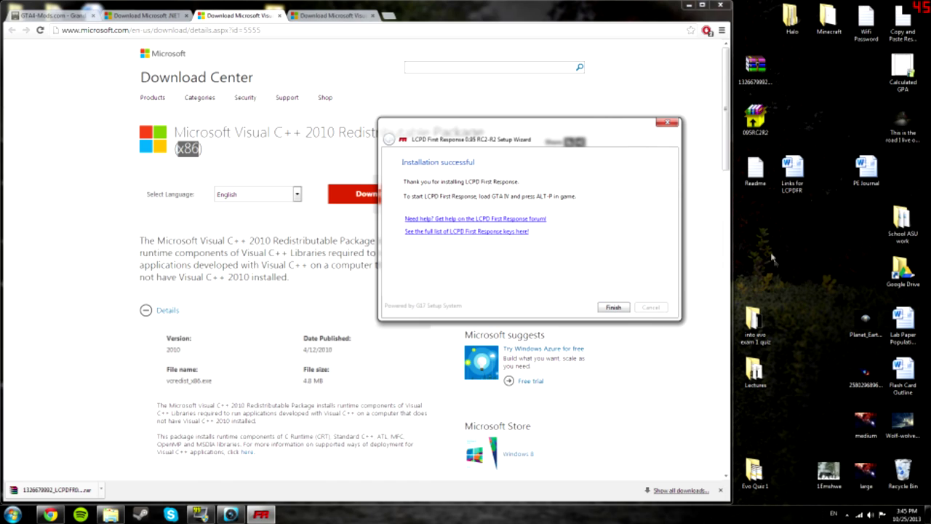
click(762, 192)
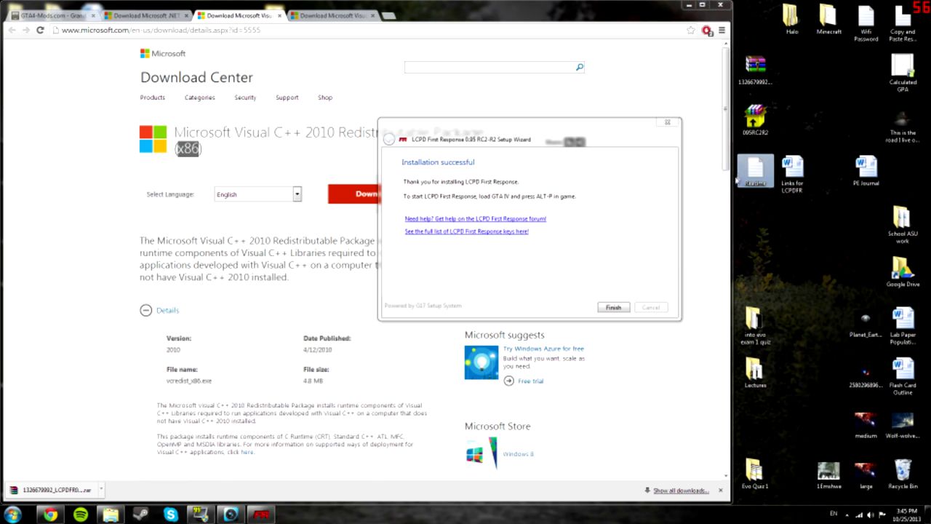
click(564, 165)
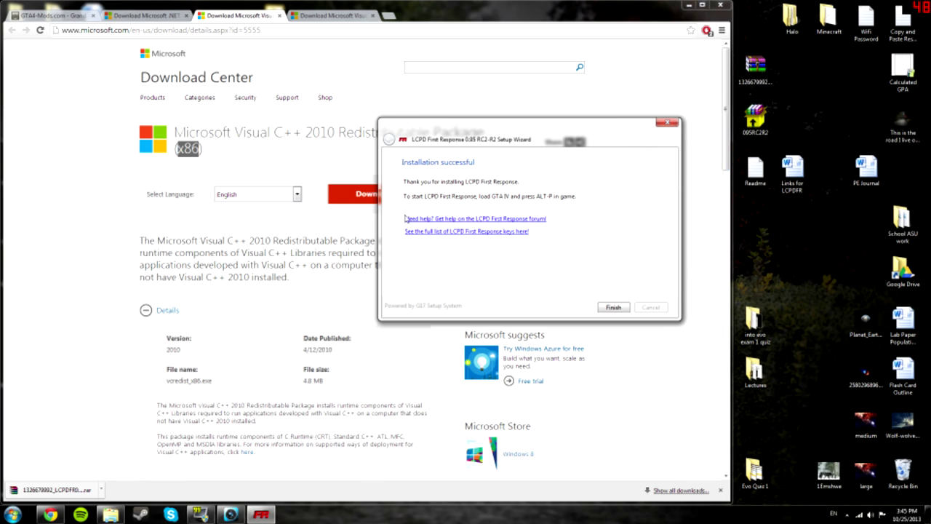
click(613, 307)
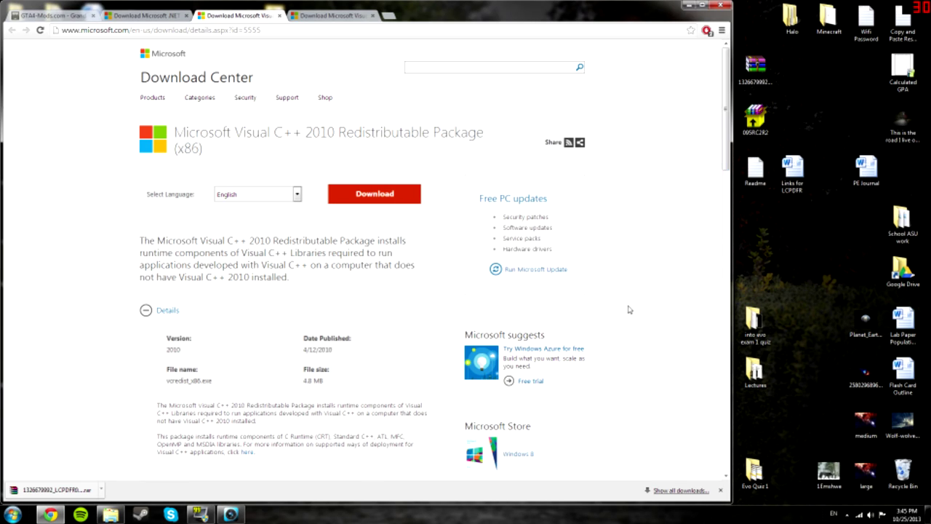